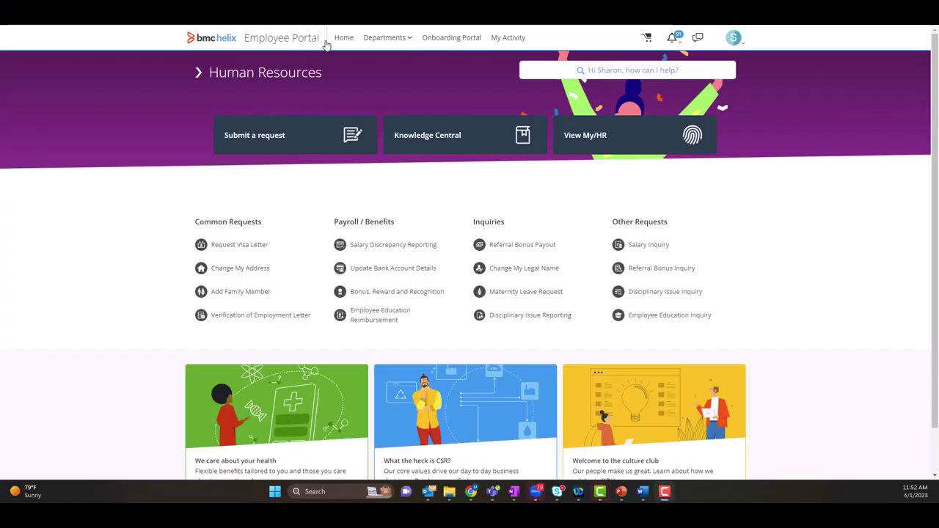
# Return from the Human Resources department page to the Employee Portal home page.
pyautogui.click(294, 40)
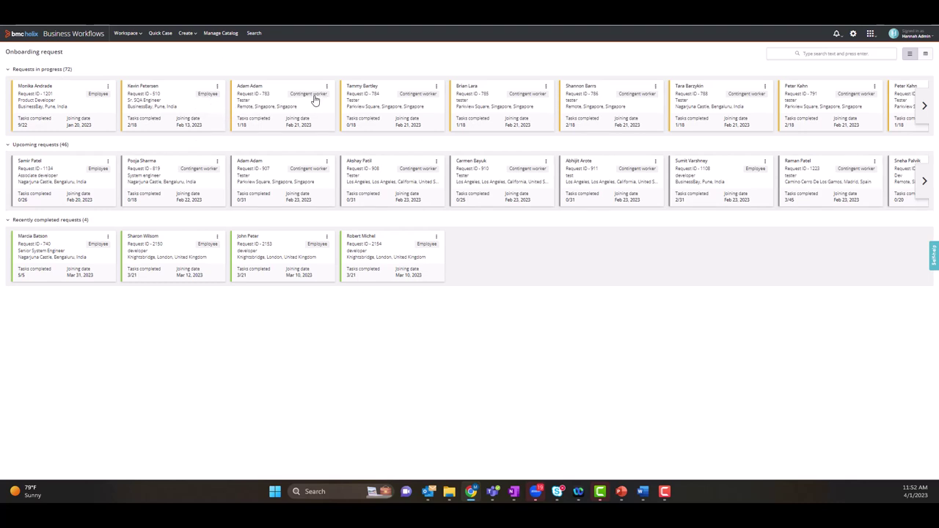
# Search the onboarding request board for 'michael' to filter it to his request.
pyautogui.click(826, 55)
pyautogui.write('mi')
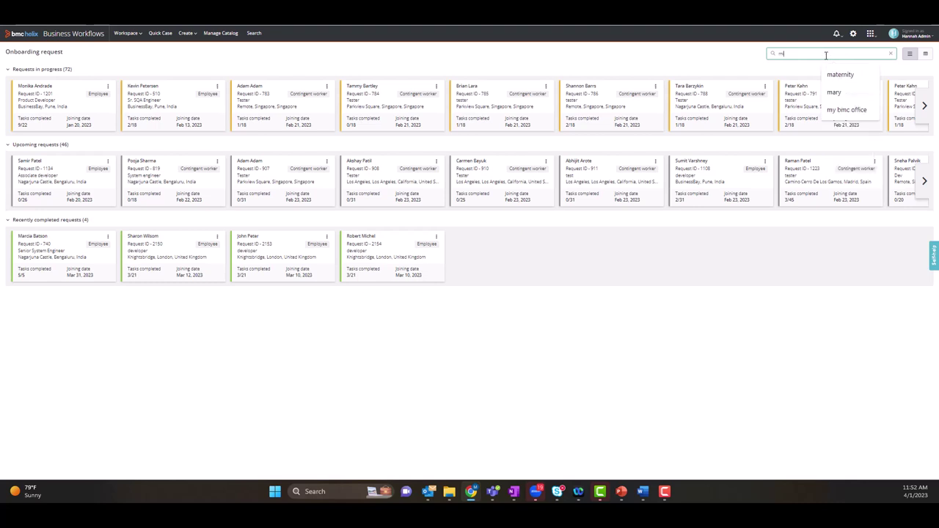
pyautogui.write('chael')
pyautogui.press('Return')
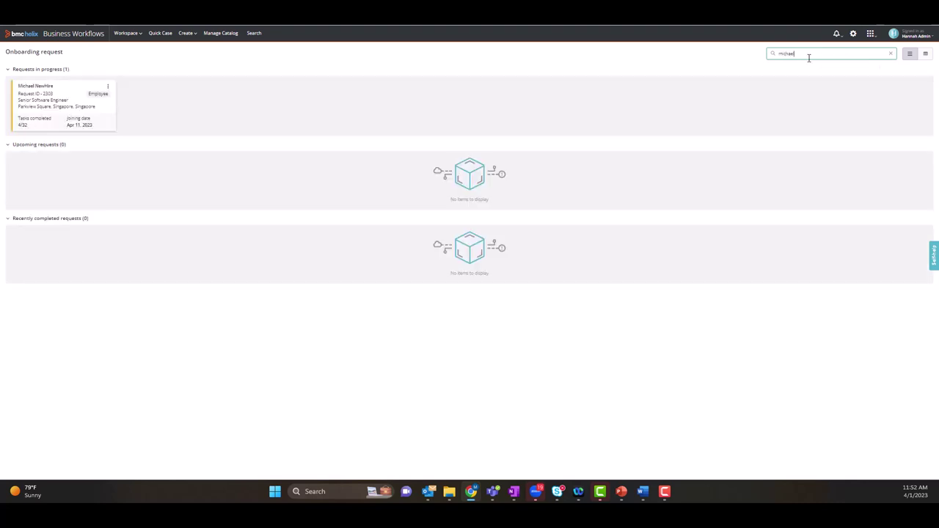
# Open Michael's request, show its hiring manager and job details, then the relocation assistance task.
pyautogui.click(41, 99)
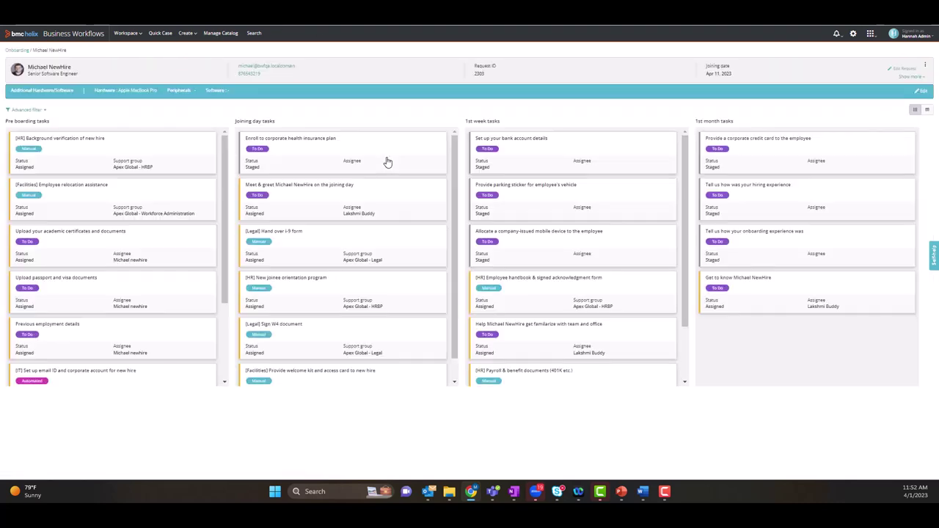
pyautogui.click(912, 76)
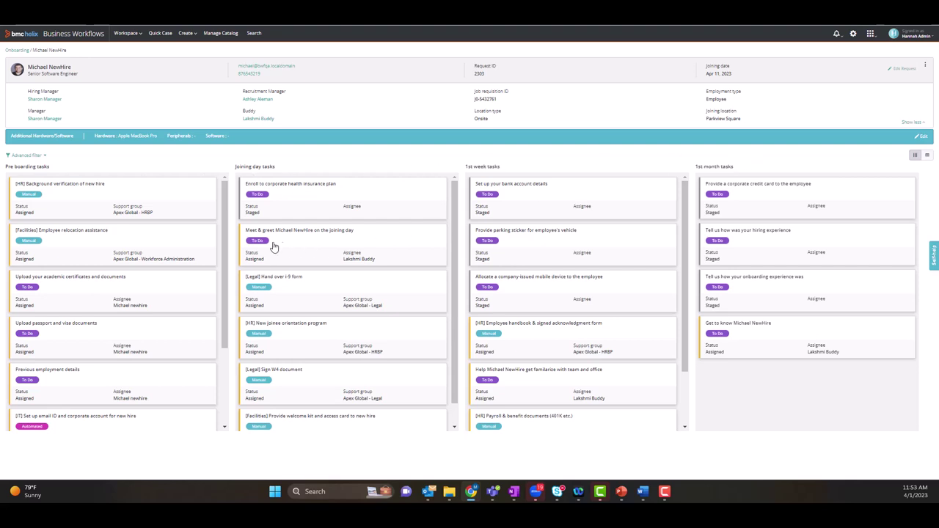
pyautogui.click(30, 244)
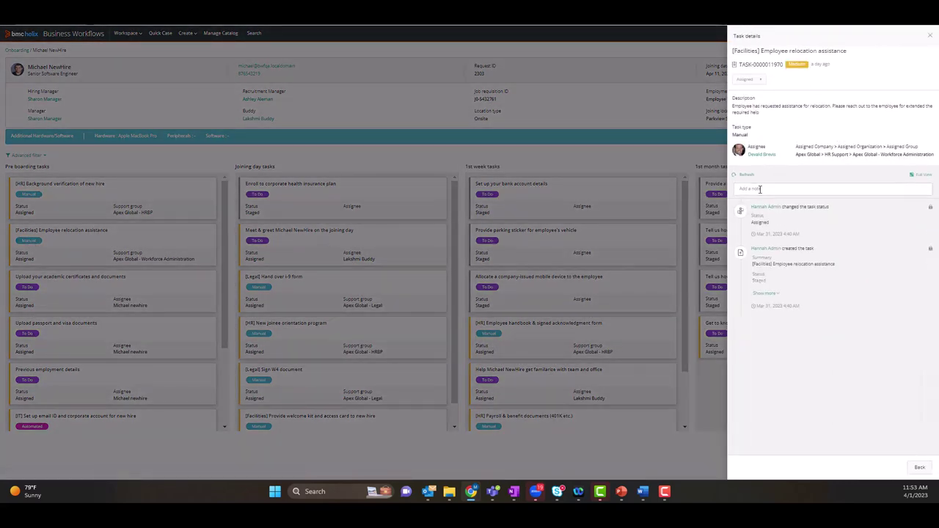
# Post the note 'spoke with Michael to extend relo offer' on the relocation task, then close it.
pyautogui.click(760, 189)
pyautogui.write('spo')
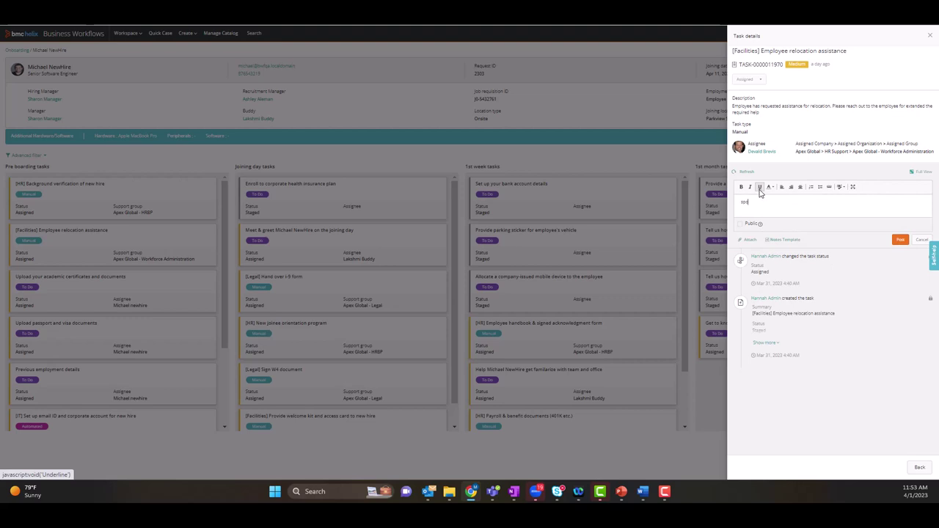
pyautogui.write('ke with Michael t')
pyautogui.write('o extend re')
pyautogui.write('lo of')
pyautogui.write('fer')
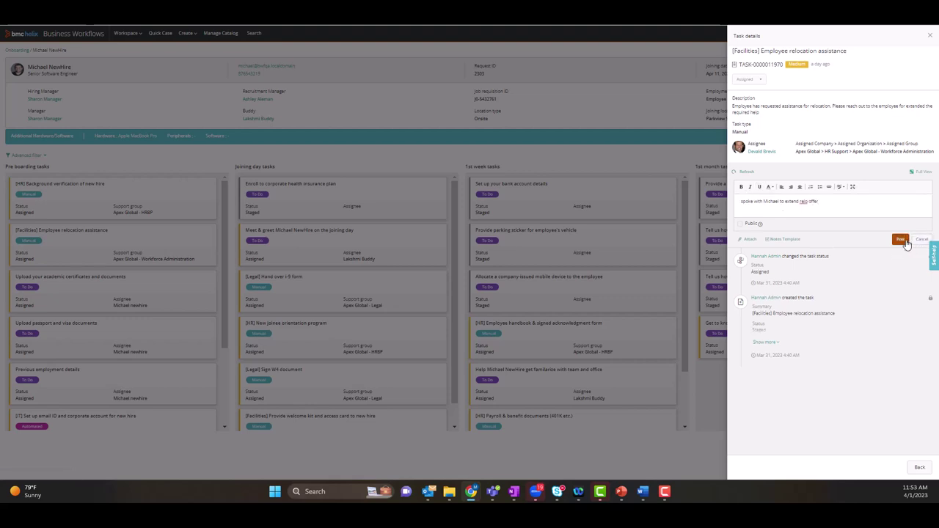
pyautogui.click(901, 240)
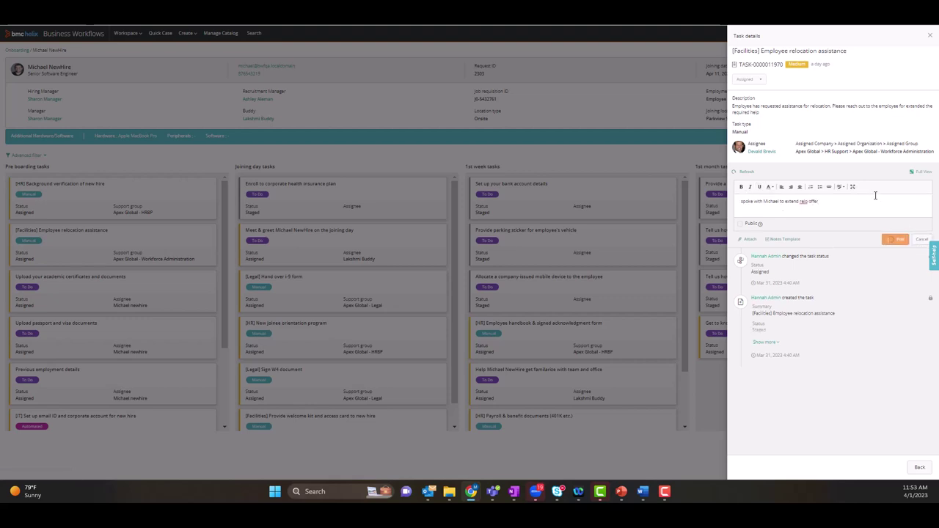
pyautogui.click(919, 467)
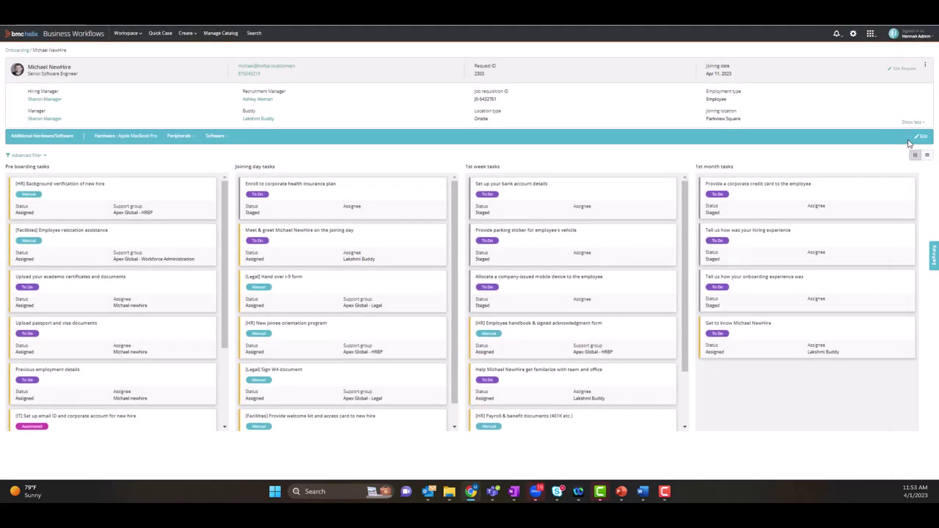
# Review the new hire's hardware assets and peripheral options, then cancel without saving.
pyautogui.click(928, 141)
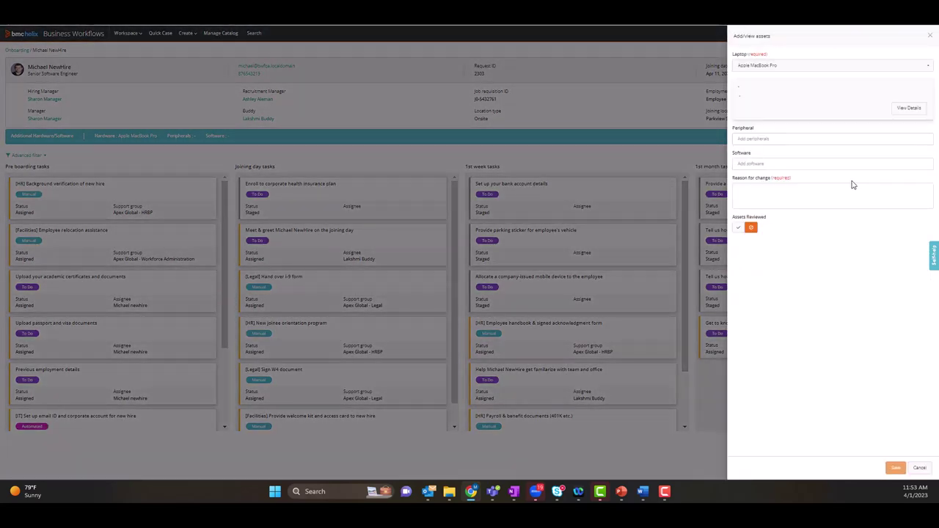
pyautogui.click(752, 170)
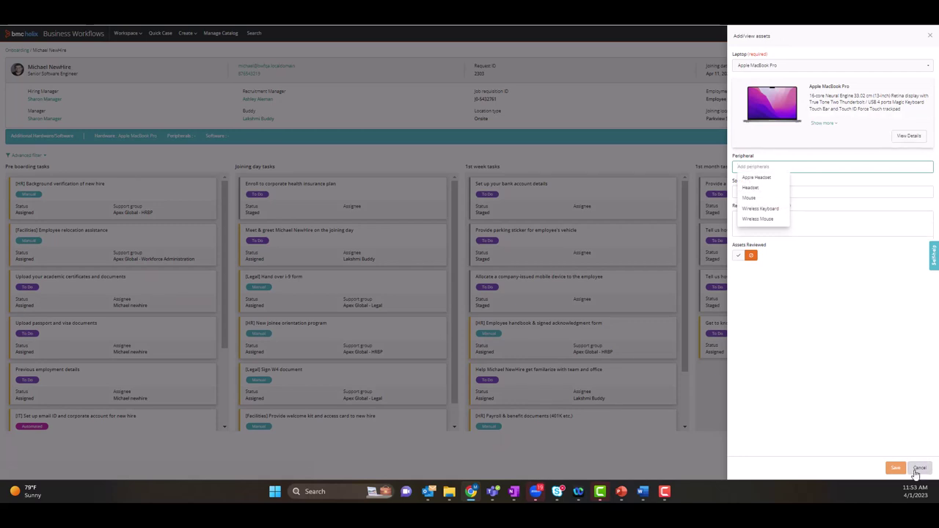
pyautogui.click(919, 470)
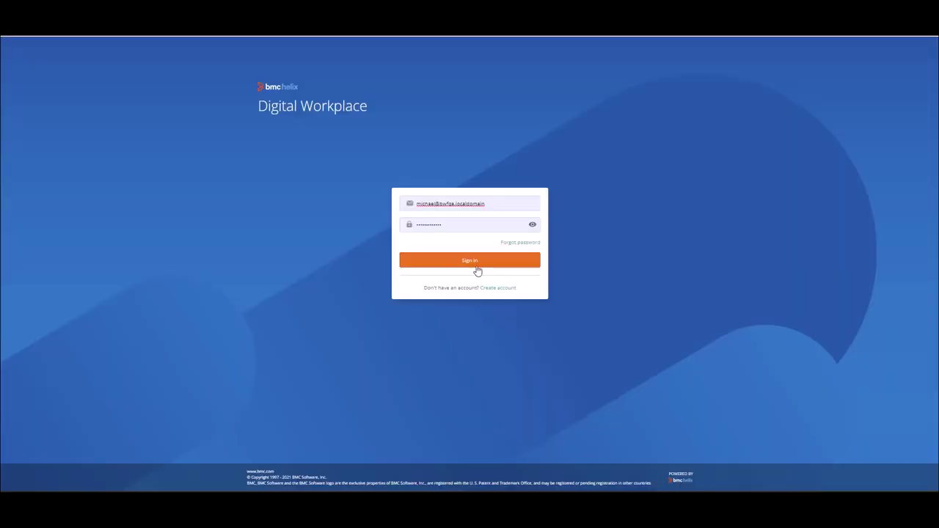
# Sign in to Digital Workplace with the new hire's credentials to reach the New Hire Portal.
pyautogui.click(471, 263)
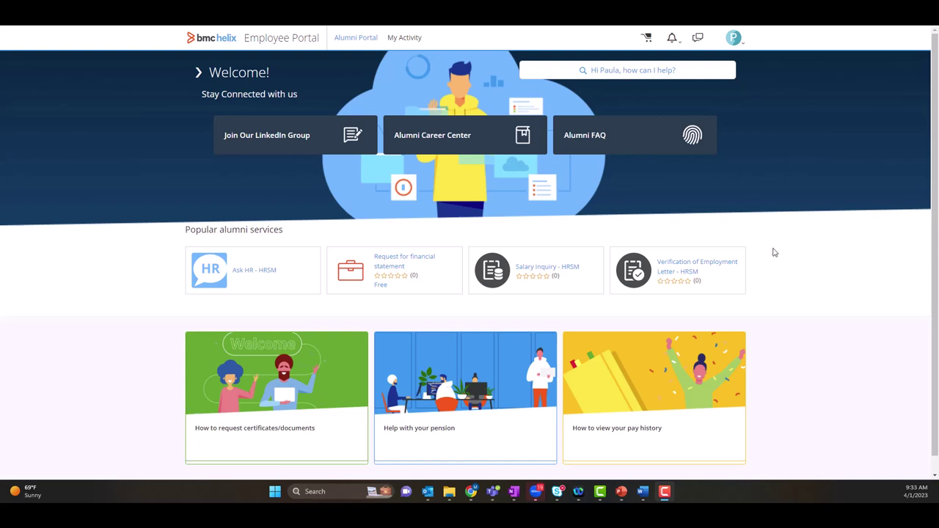
# Read the Verification of Employment Letter's full description, then go back to the alumni home page.
pyautogui.click(690, 274)
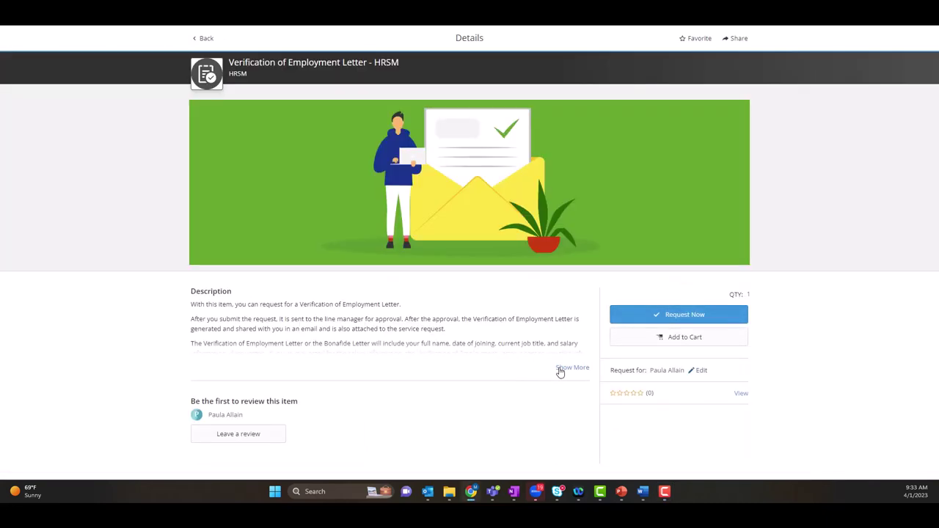
pyautogui.click(562, 368)
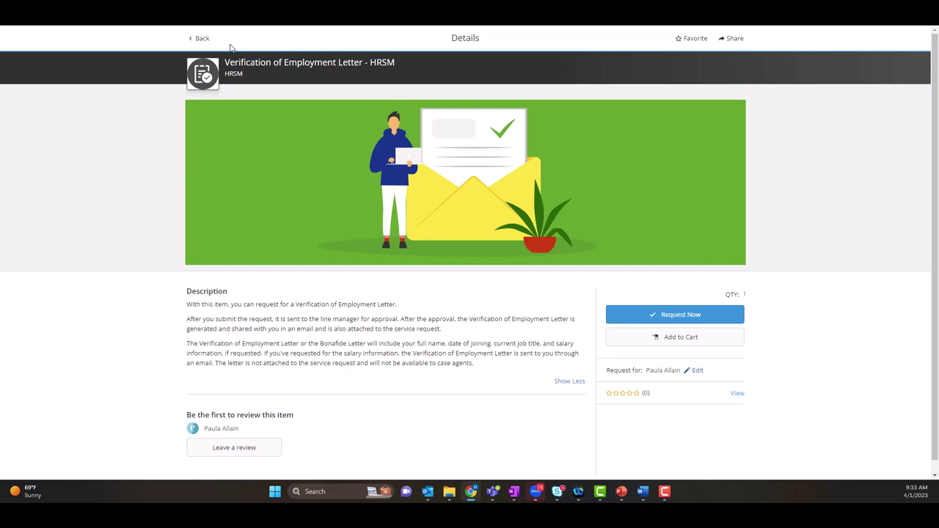
pyautogui.click(200, 40)
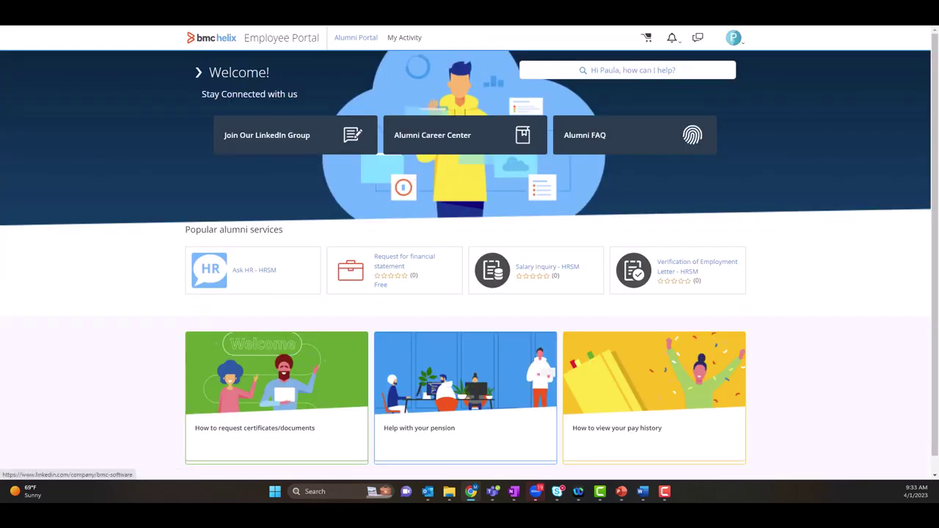